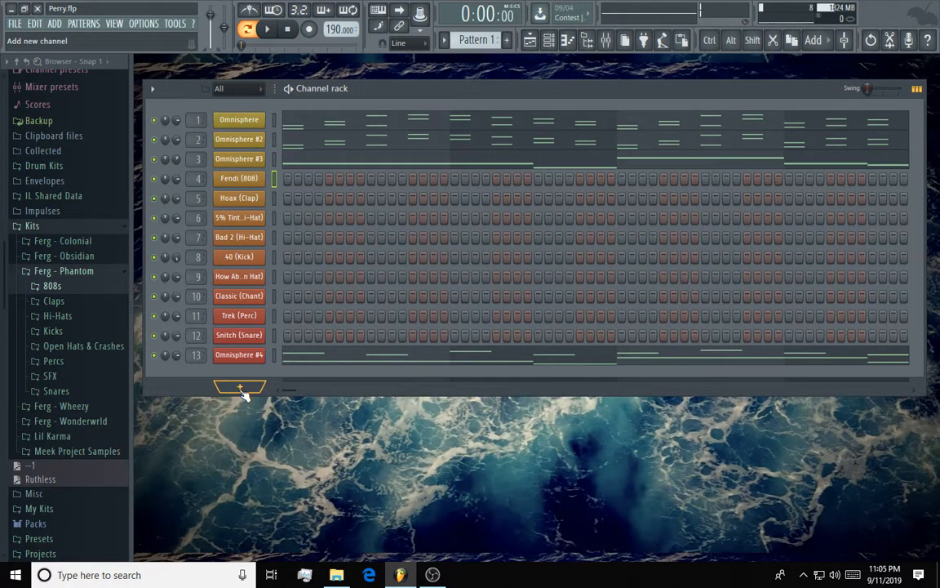
View the Omnisphere channel's notes in the piano roll, and solo the Omnisphere track in the mixer
{"action": "left_click", "coordinate": [297, 121]}
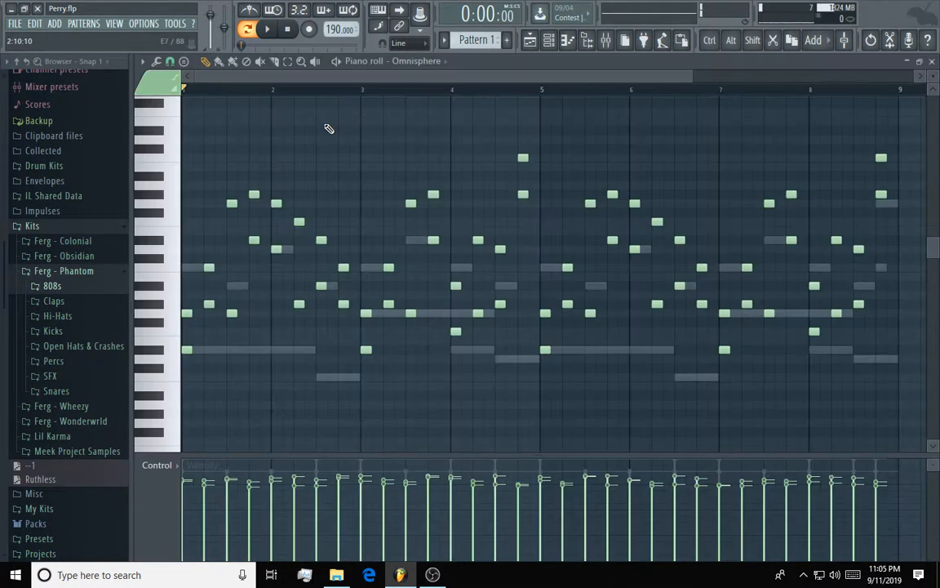
{"action": "left_click", "coordinate": [933, 62]}
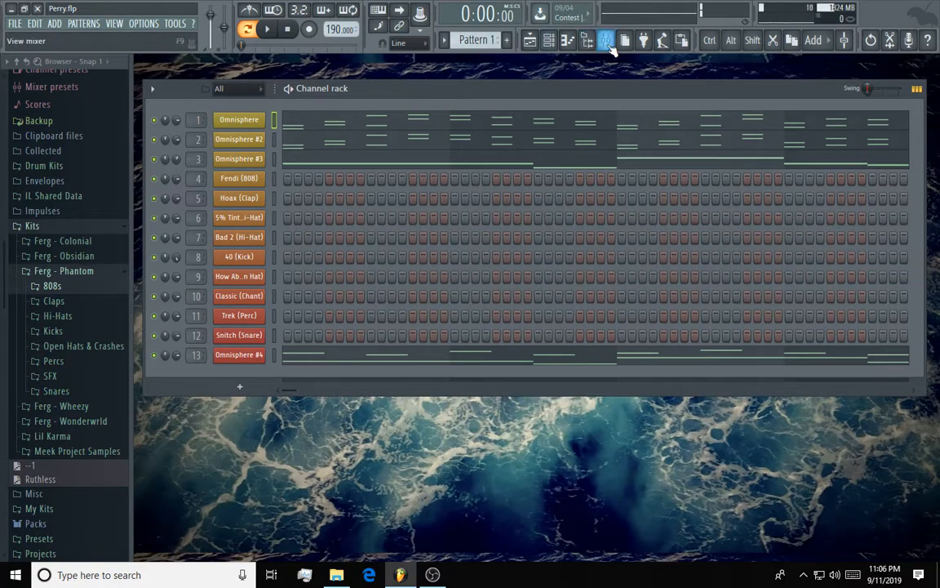
{"action": "left_click", "coordinate": [549, 39]}
{"action": "left_click", "coordinate": [911, 63]}
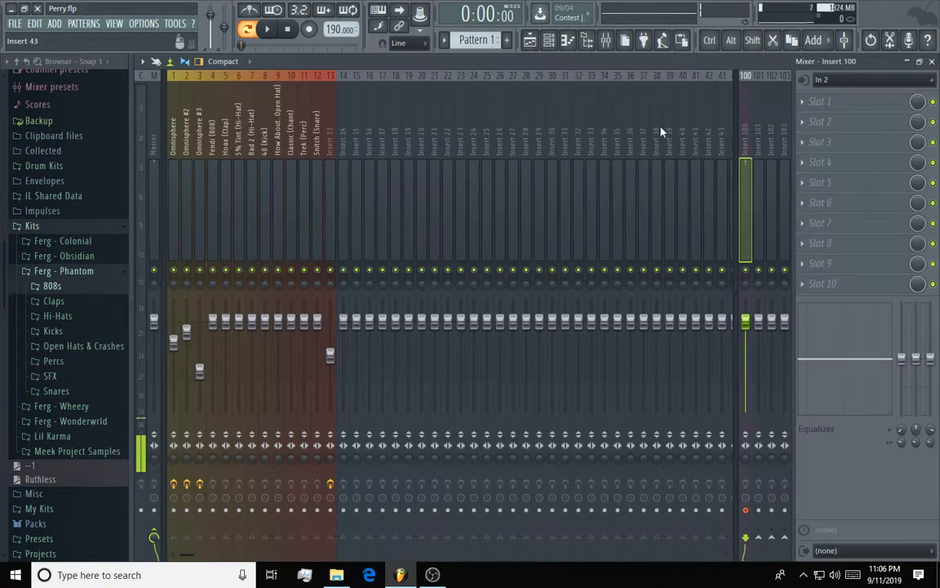
{"action": "right_click", "coordinate": [173, 270]}
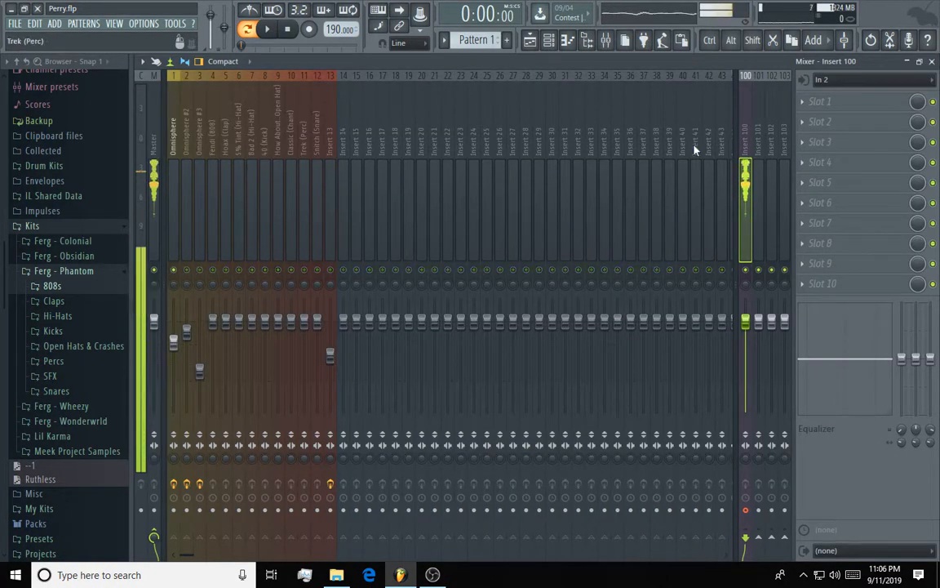
Play back the soloed Omnisphere melody from its piano roll, stopping before the end of the eight-bar pattern
{"action": "left_click", "coordinate": [931, 62]}
{"action": "left_click", "coordinate": [412, 130]}
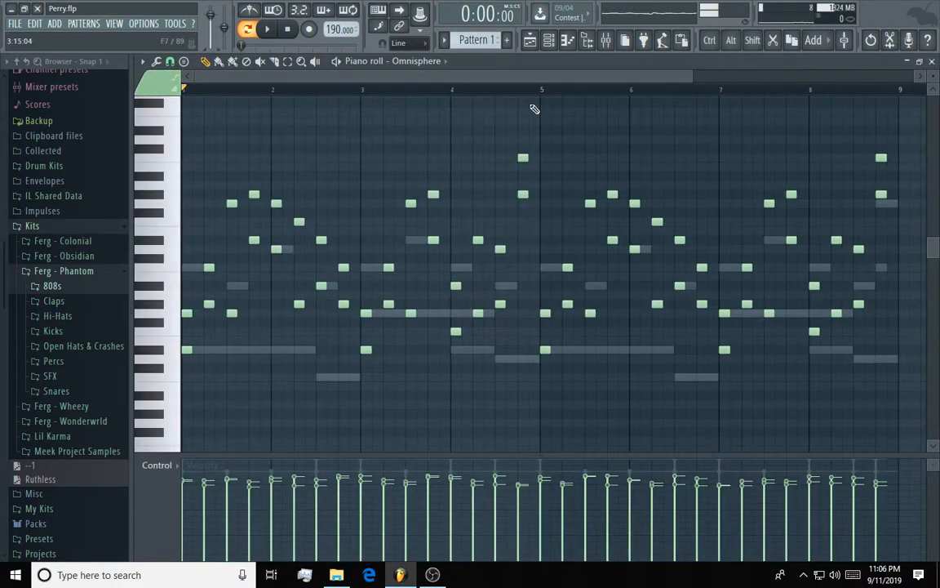
{"action": "left_click", "coordinate": [267, 29]}
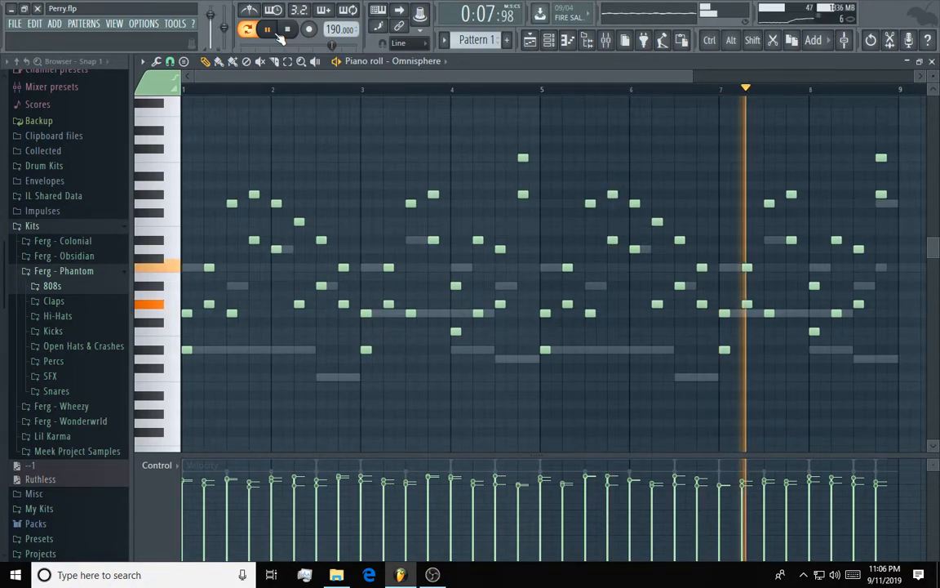
{"action": "left_click", "coordinate": [286, 30]}
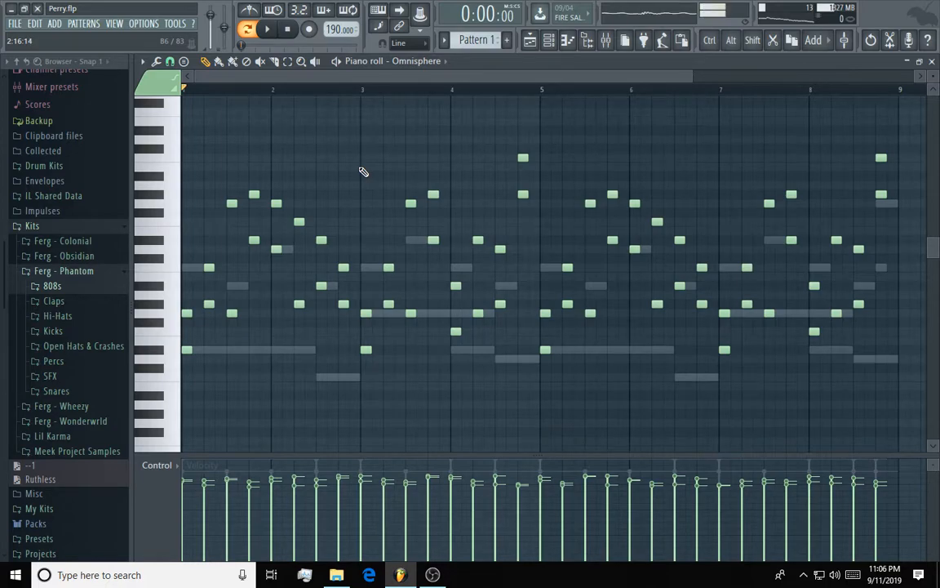
Strum the Omnisphere chords with the strumizer at a start velocity strength of about 34%, and audition the result
{"action": "key", "text": "alt+s"}
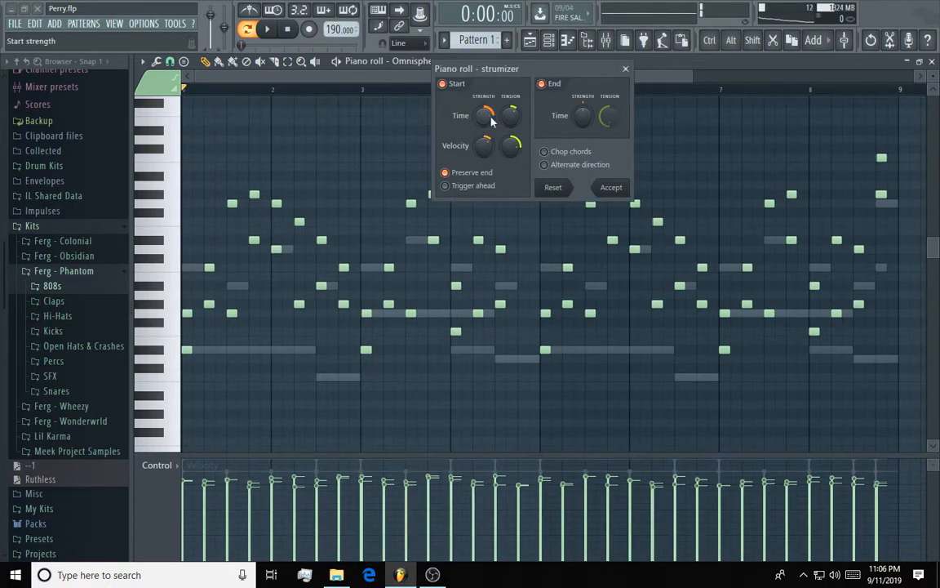
{"action": "key", "text": "space"}
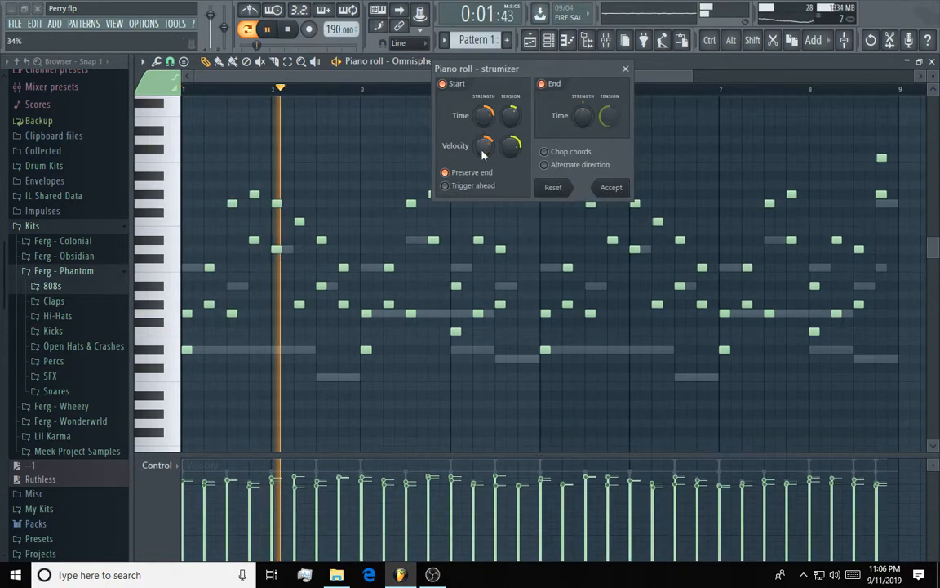
{"action": "left_click", "coordinate": [614, 187]}
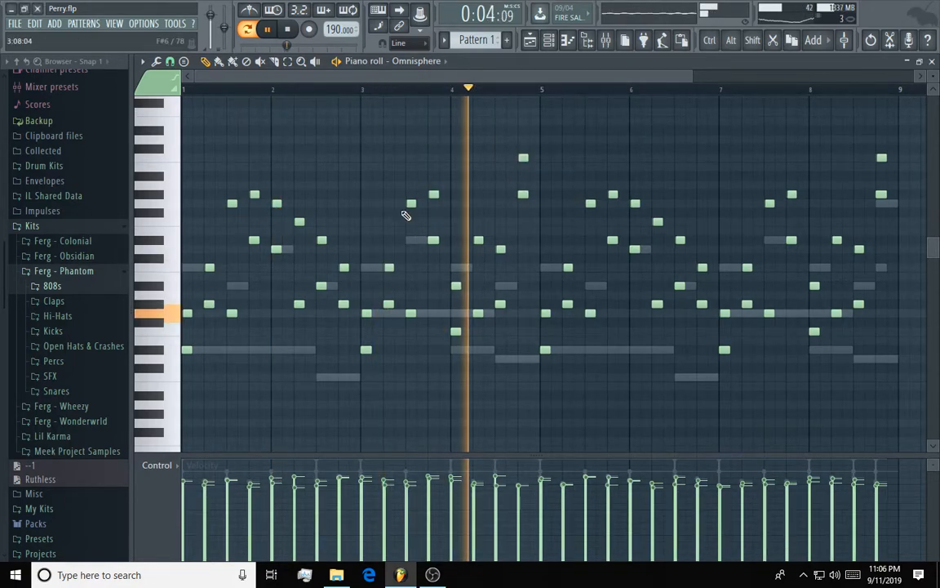
{"action": "key", "text": "space"}
Copy the Omnisphere channel's notes in the channel rack and select the Omnisphere #2 channel
{"action": "key", "text": "F7"}
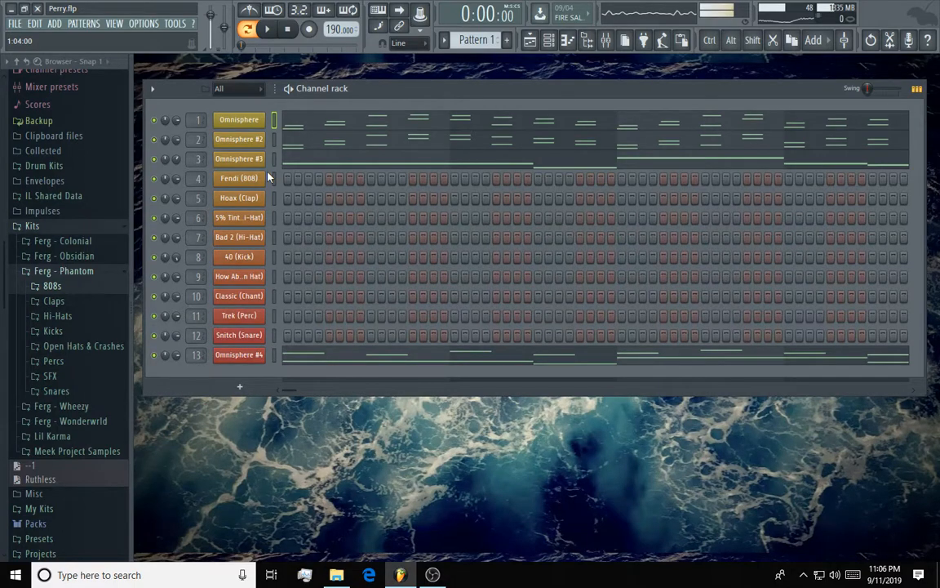
{"action": "right_click", "coordinate": [259, 120]}
{"action": "left_click", "coordinate": [392, 133]}
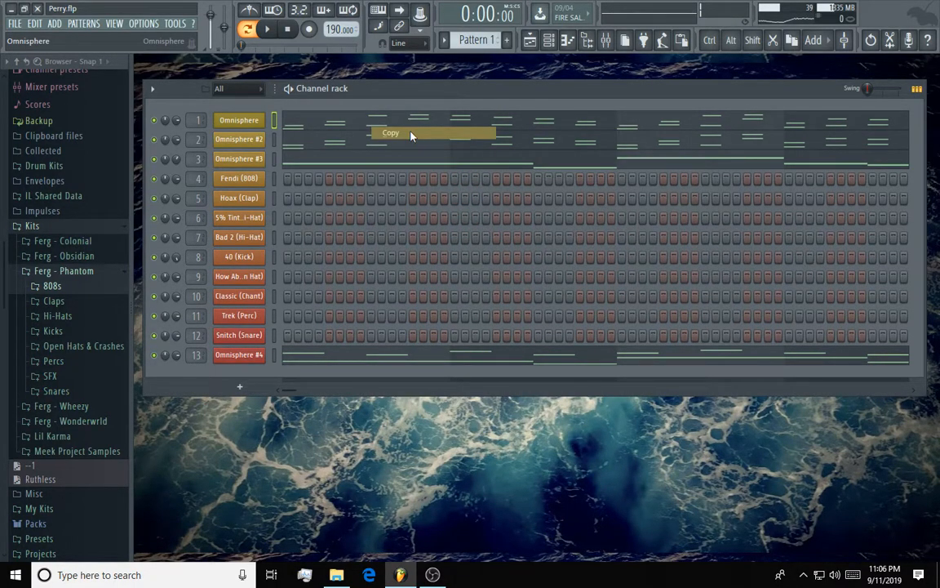
{"action": "key", "text": "Down"}
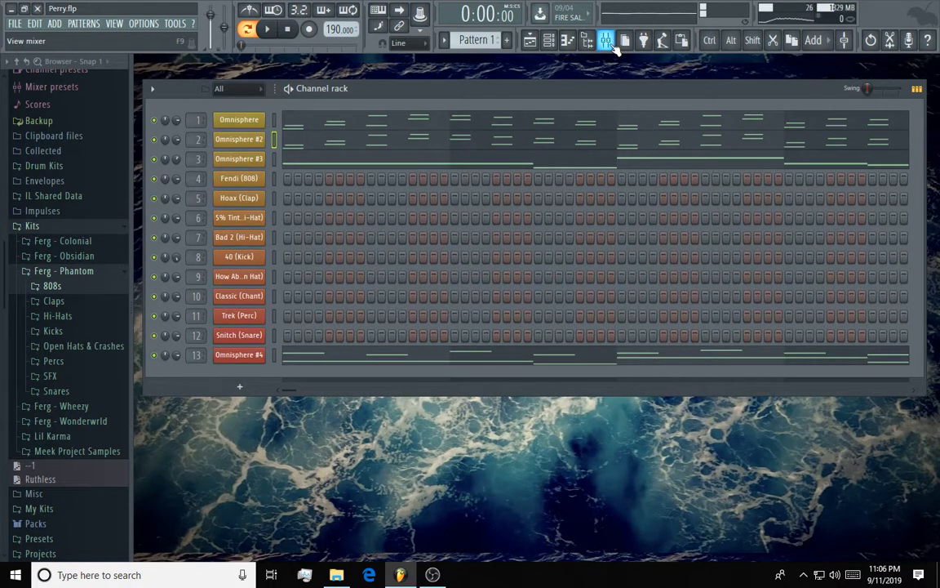
Solo the Omnisphere #2 track in the mixer
{"action": "left_click", "coordinate": [608, 43]}
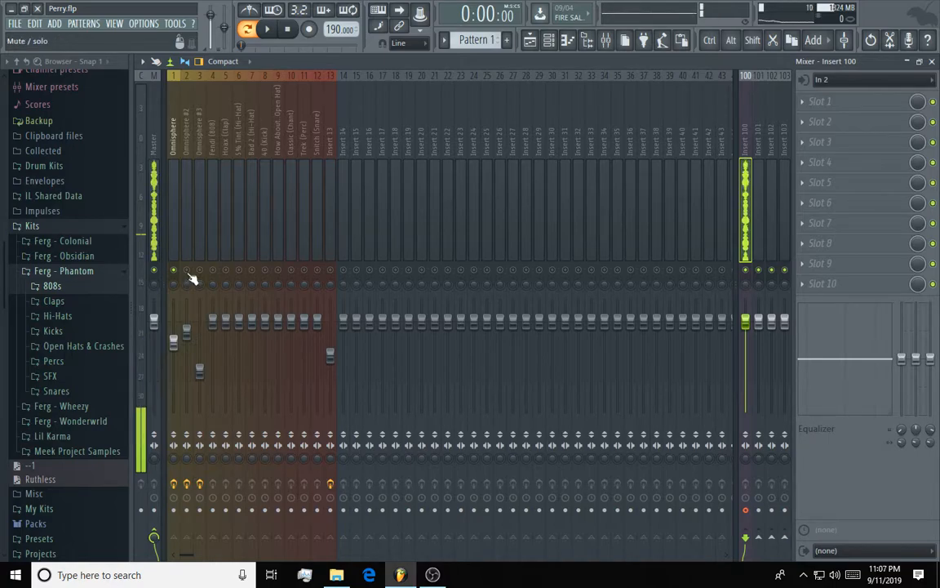
{"action": "left_click", "coordinate": [186, 270]}
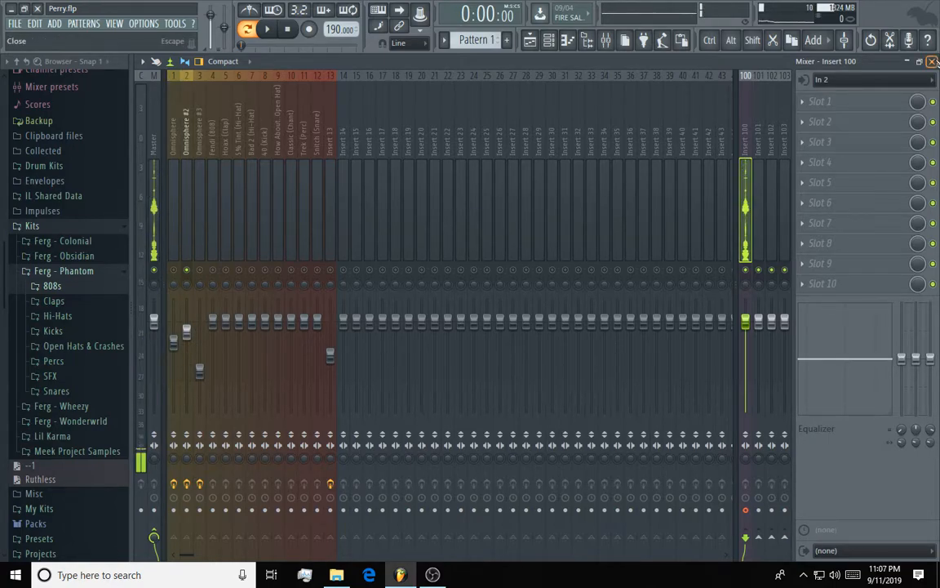
{"action": "left_click", "coordinate": [931, 61]}
Play back the Omnisphere #2 notes in the piano roll with the whole eight-bar pattern in view
{"action": "left_click", "coordinate": [295, 141]}
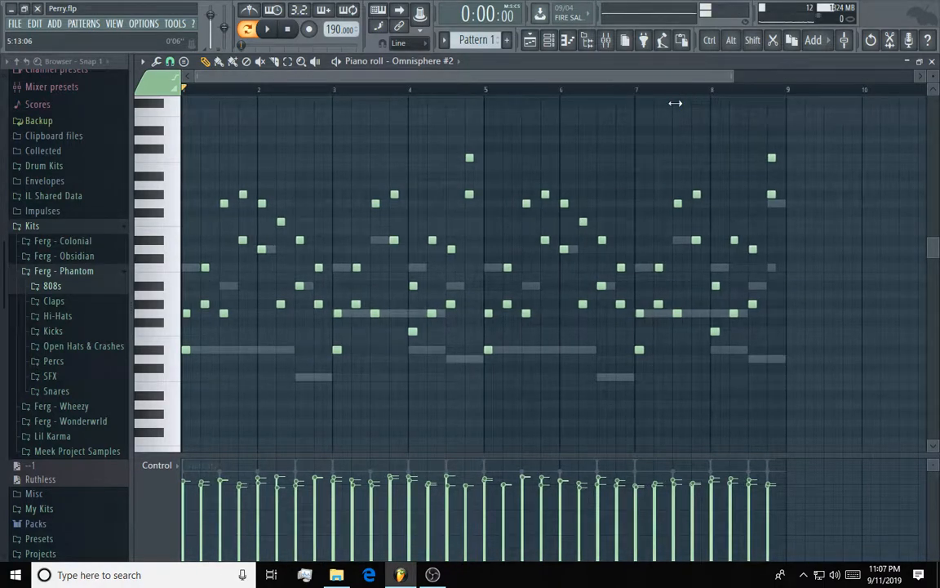
{"action": "left_click", "coordinate": [604, 40]}
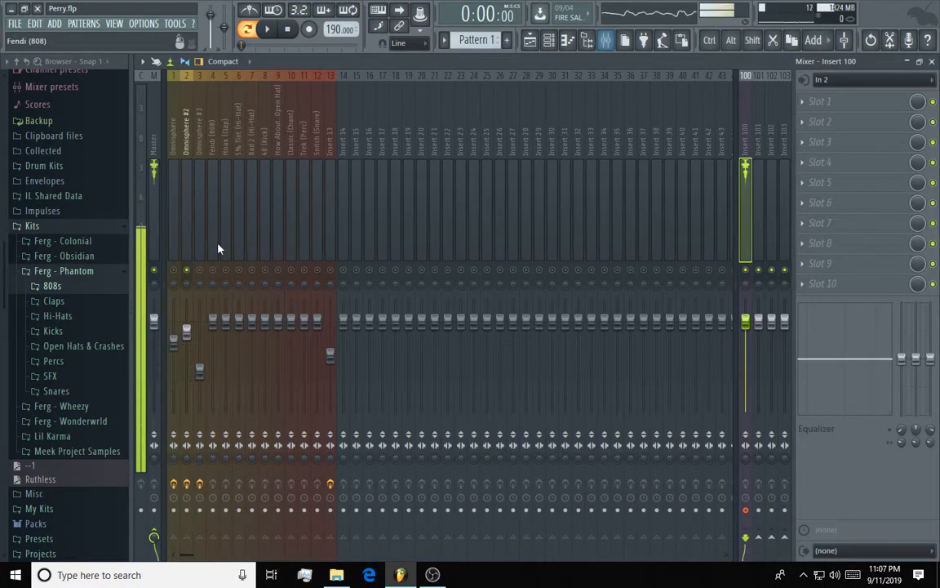
{"action": "left_click", "coordinate": [931, 62]}
{"action": "key", "text": "space"}
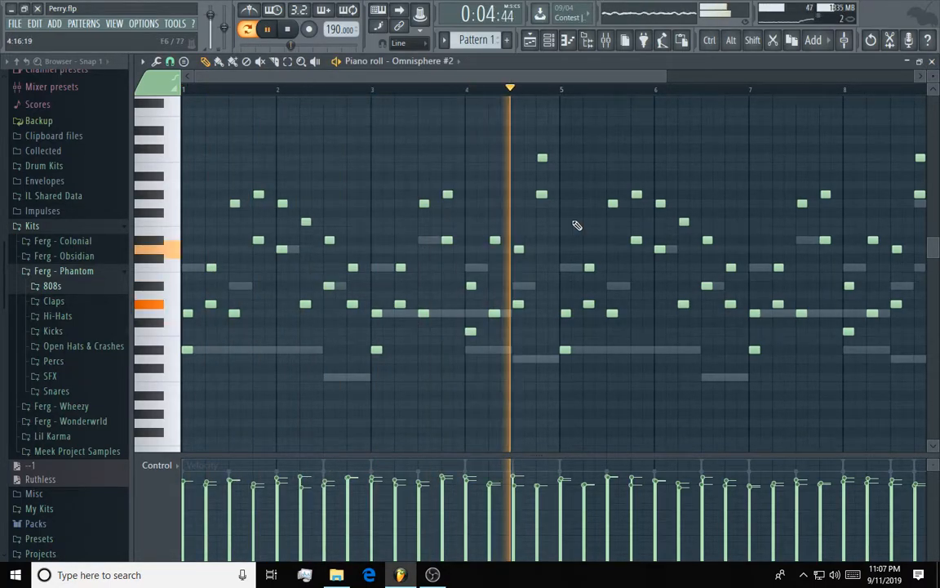
{"action": "mouse_move", "coordinate": [663, 77]}
{"action": "left_mouse_down"}
{"action": "mouse_move", "coordinate": [682, 79]}
{"action": "mouse_move", "coordinate": [674, 81]}
{"action": "left_mouse_up"}
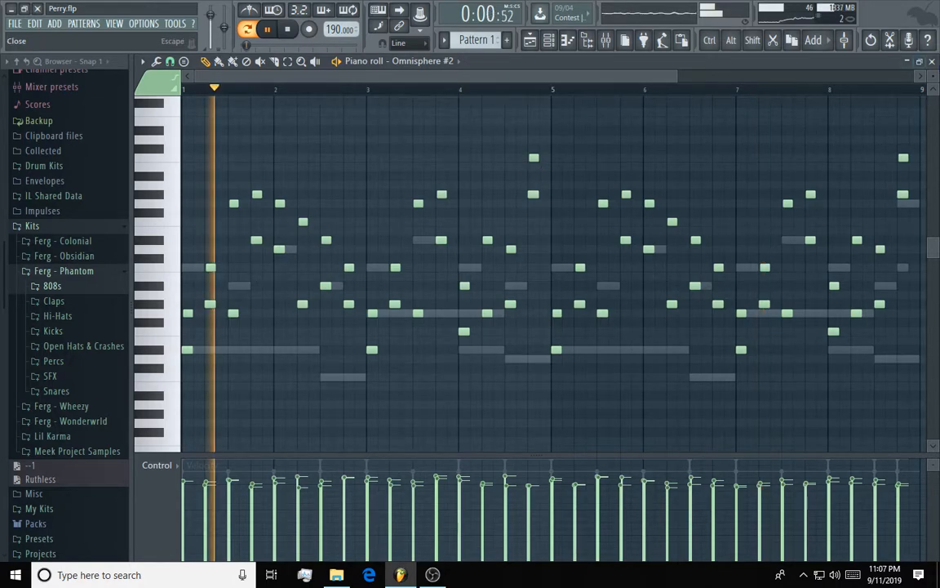
{"action": "left_click", "coordinate": [934, 62]}
{"action": "key", "text": "space"}
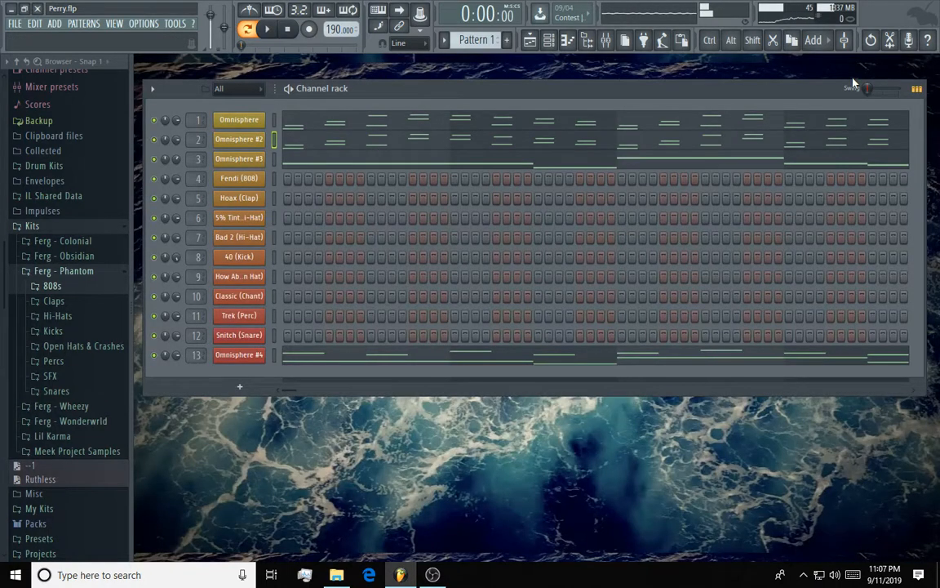
Enable the Omnisphere mixer track alongside Omnisphere #2 and play the two layers together
{"action": "left_click", "coordinate": [605, 41]}
{"action": "left_click", "coordinate": [186, 270]}
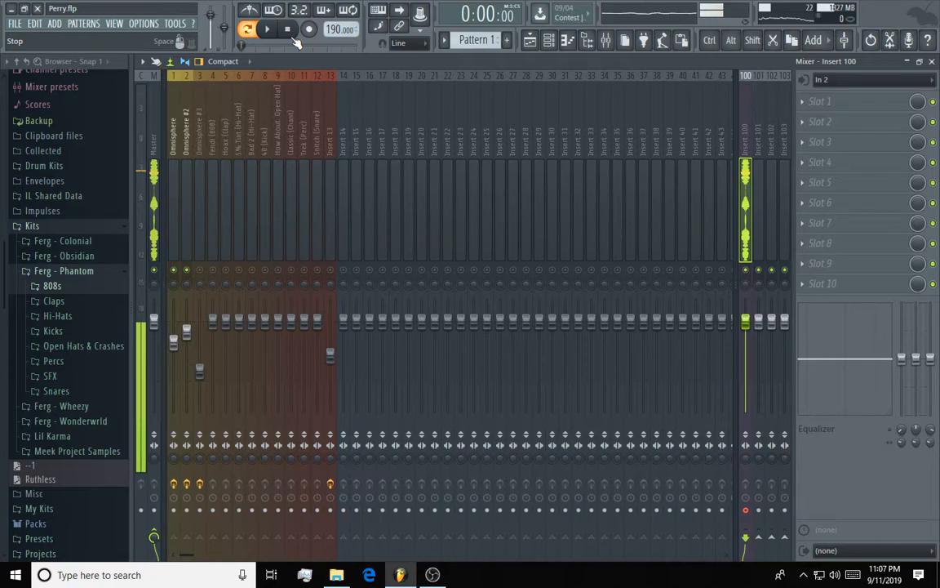
{"action": "left_click", "coordinate": [931, 62]}
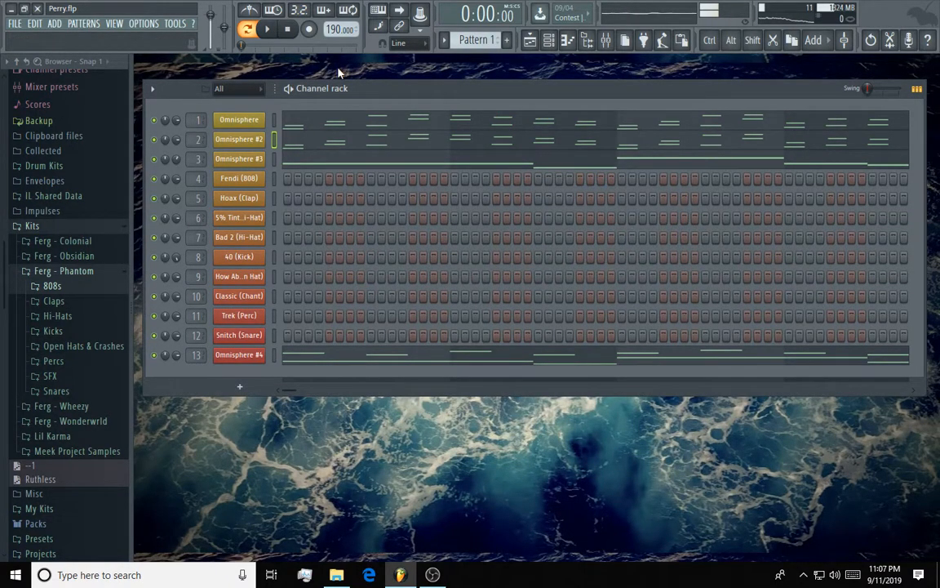
{"action": "left_click", "coordinate": [267, 30]}
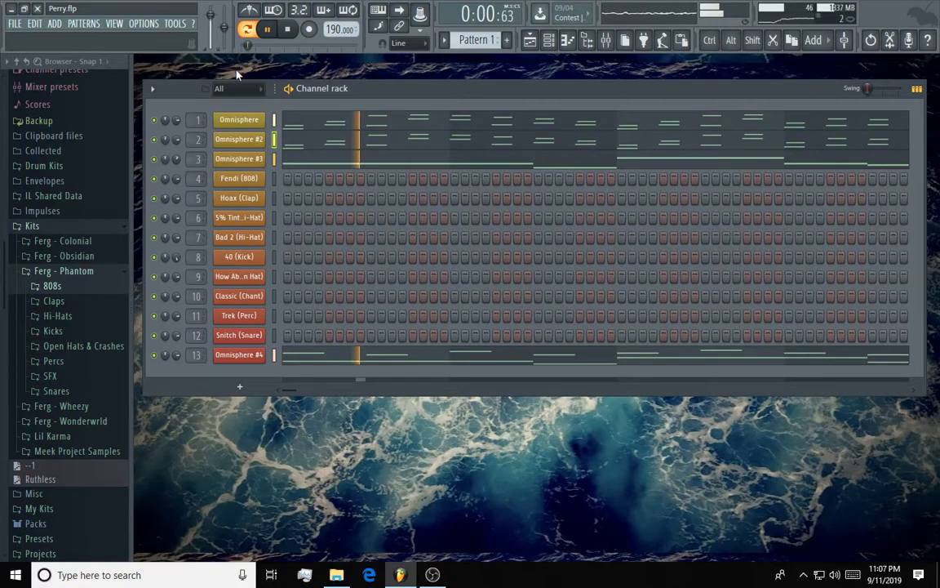
{"action": "key", "text": "space"}
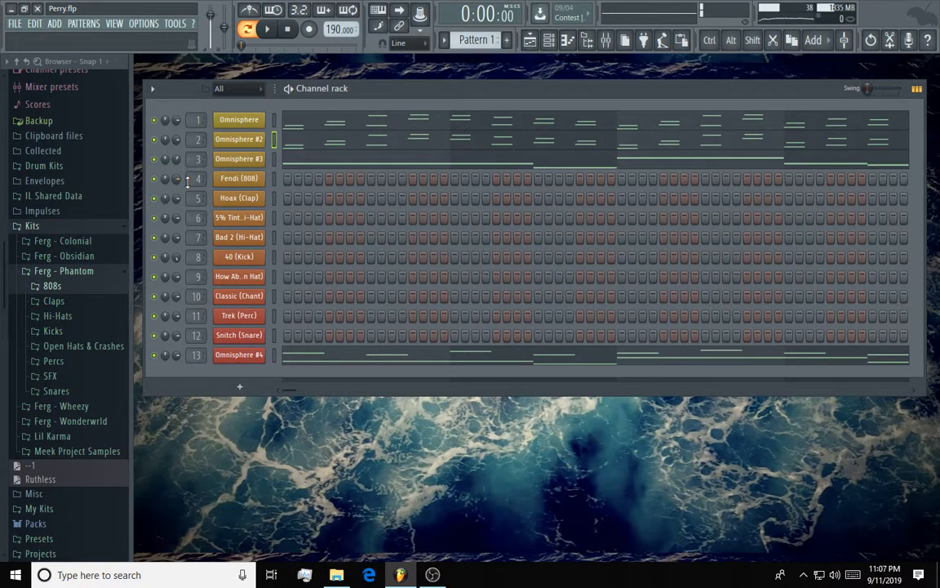
View the Omnisphere #4 notes in the piano roll and solo mixer track Insert 13
{"action": "key", "text": "F7"}
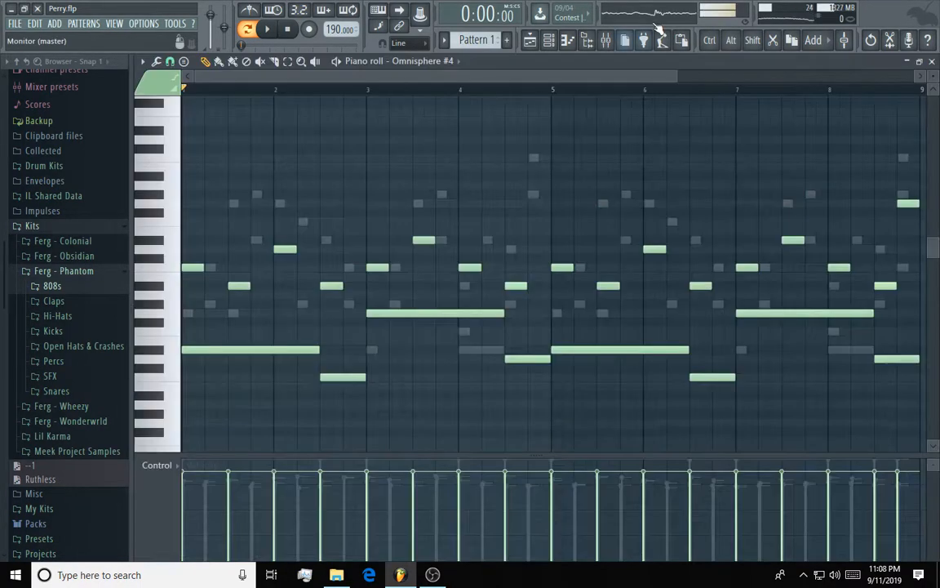
{"action": "key", "text": "F9"}
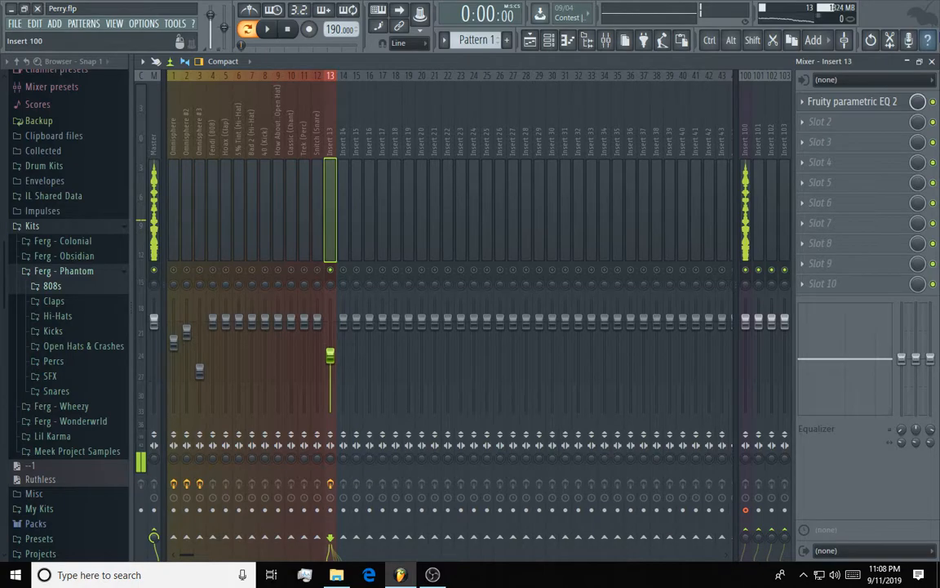
{"action": "key", "text": "F7"}
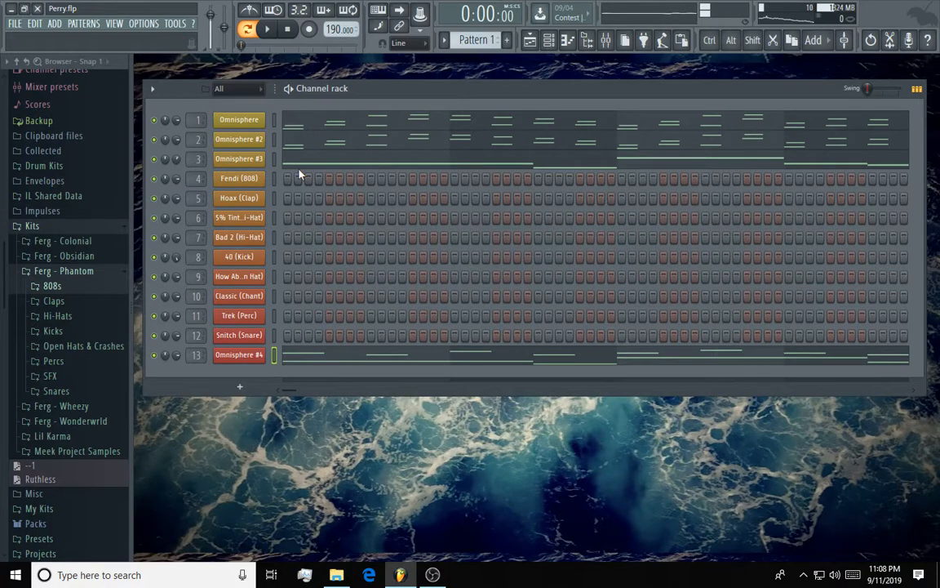
Solo the Omnisphere #3 track in the mixer and play it back
{"action": "key", "text": "F9"}
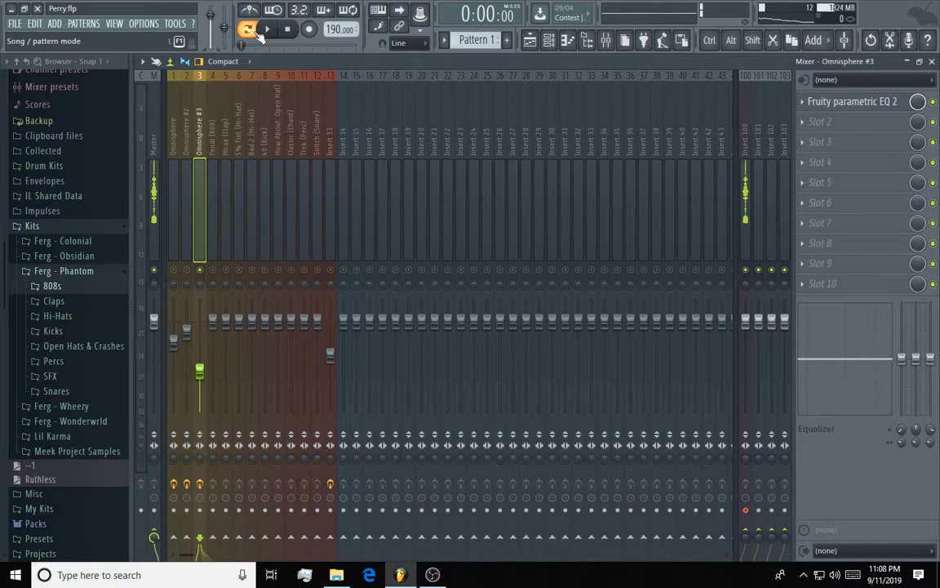
{"action": "key", "text": "space"}
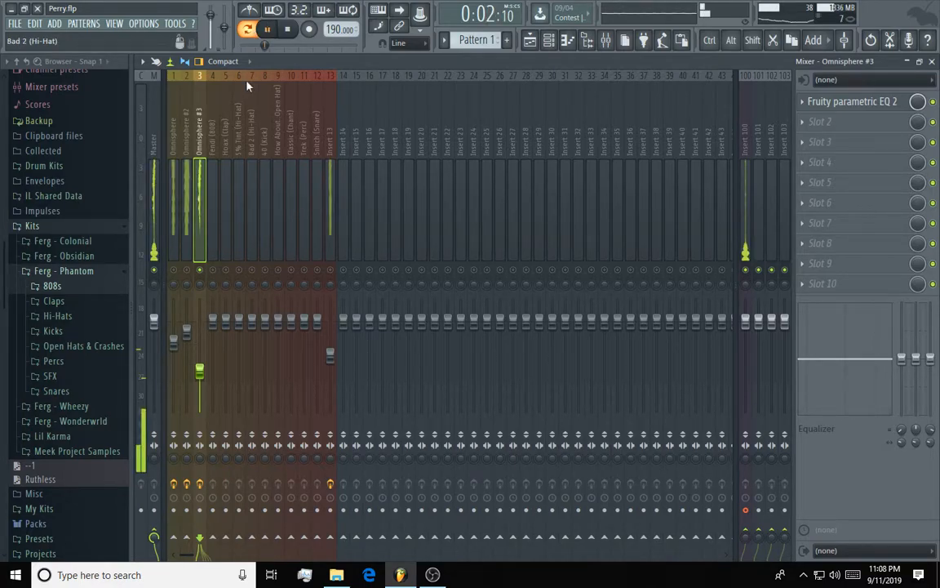
{"action": "left_click", "coordinate": [285, 35]}
{"action": "key", "text": "F9"}
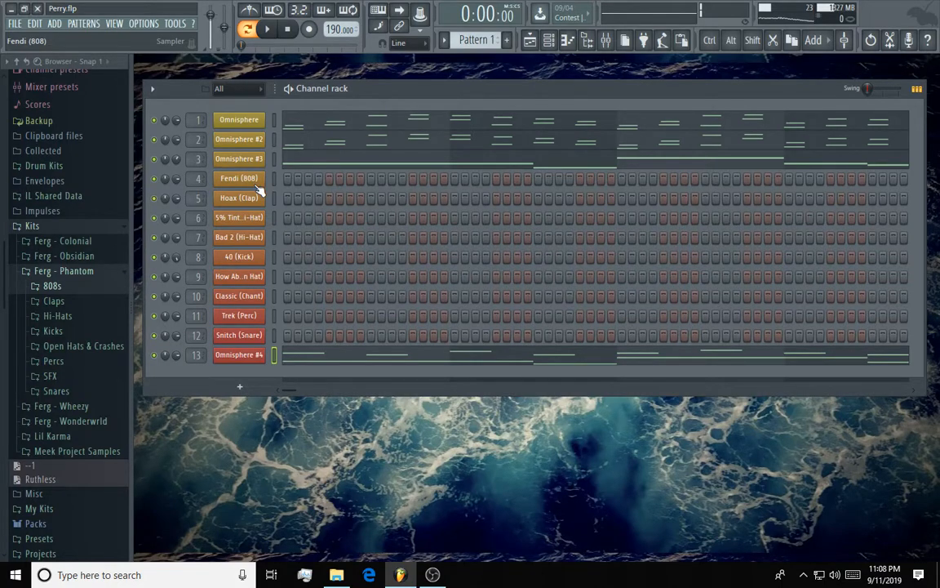
Open the Fendi (808) channel's sampler settings and piano roll, and play the pattern against the ghost notes
{"action": "left_click", "coordinate": [254, 183]}
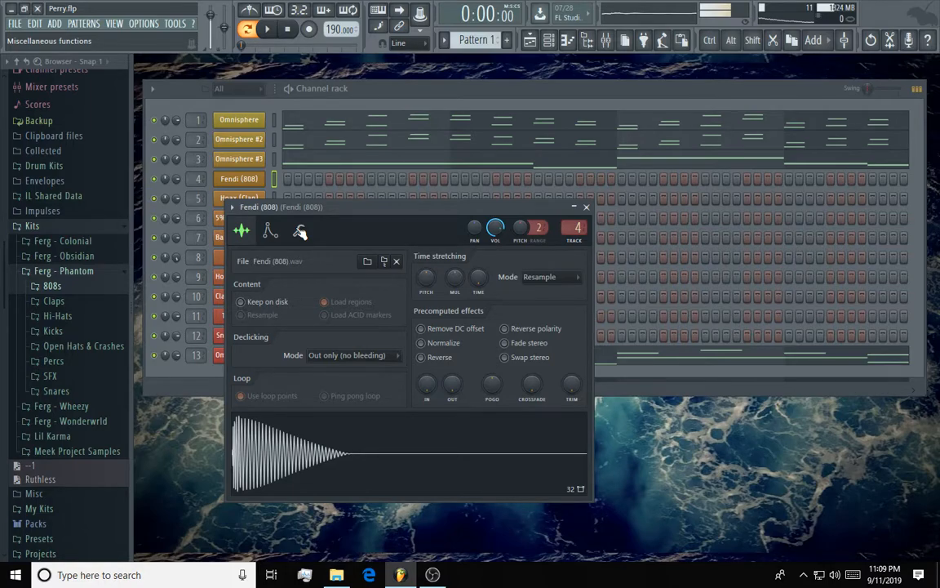
{"action": "right_click", "coordinate": [258, 177]}
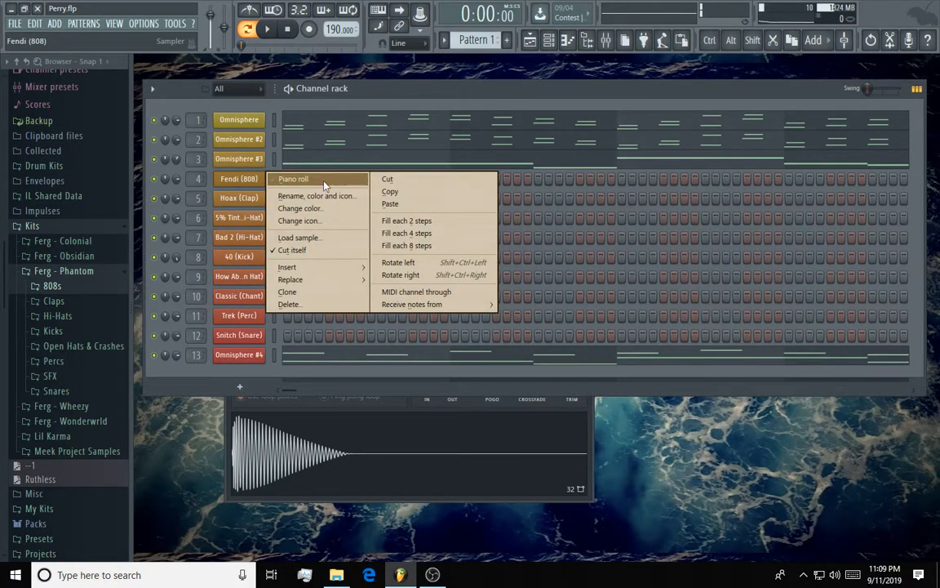
{"action": "left_click", "coordinate": [325, 186]}
{"action": "key", "text": "space"}
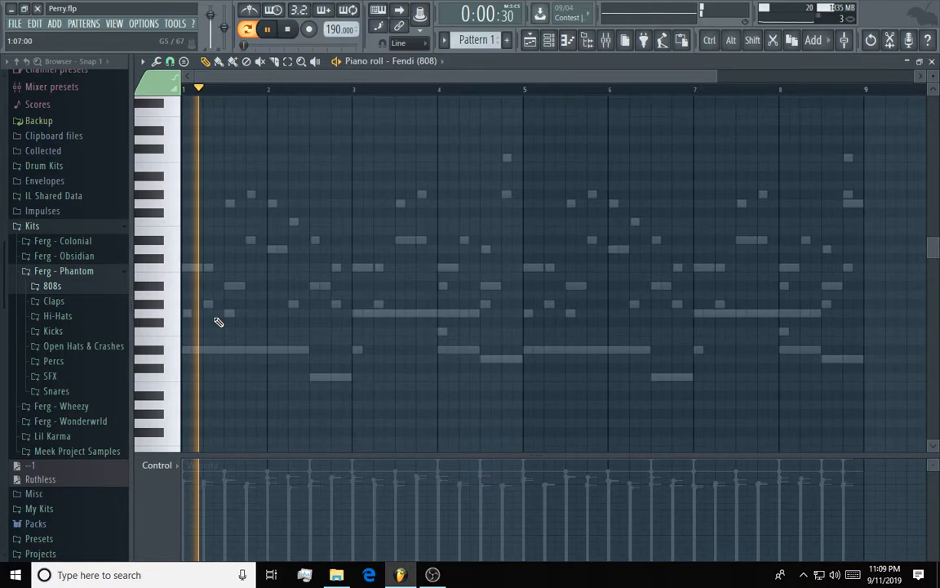
{"action": "key", "text": "space"}
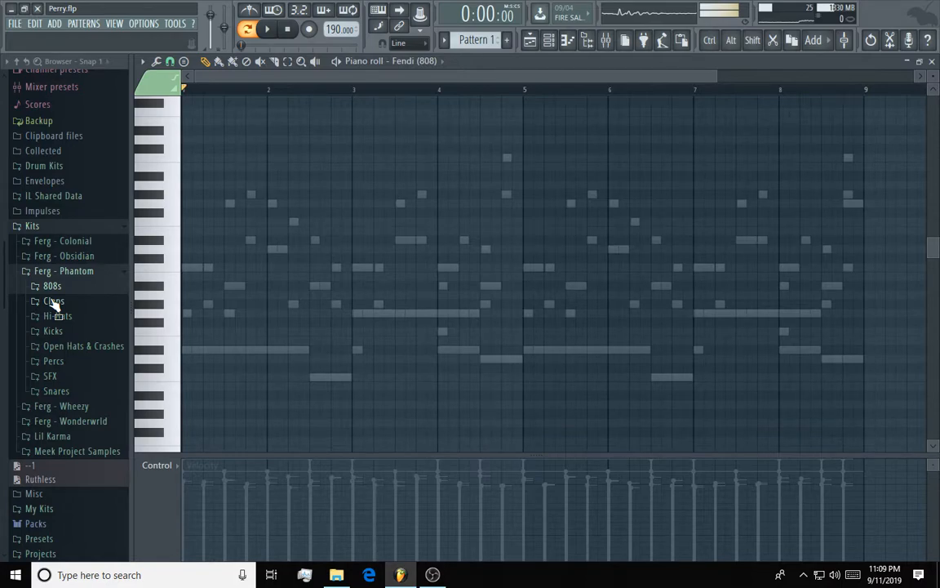
{"action": "key", "text": "space"}
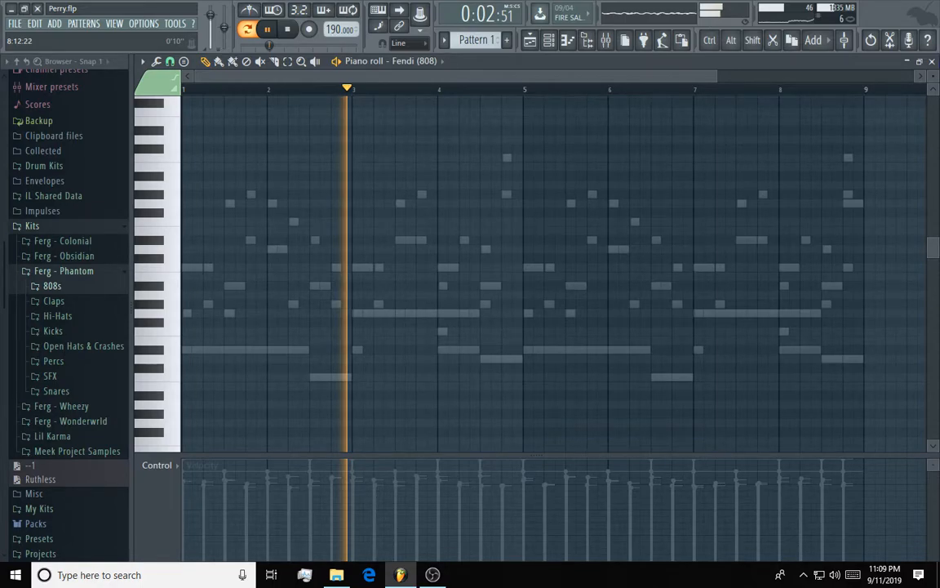
Place Fendi (808) notes on D#5 in bars 2 and 3 and on C5 in bars 2 and 4
{"action": "left_click", "coordinate": [358, 350]}
{"action": "left_click", "coordinate": [423, 350]}
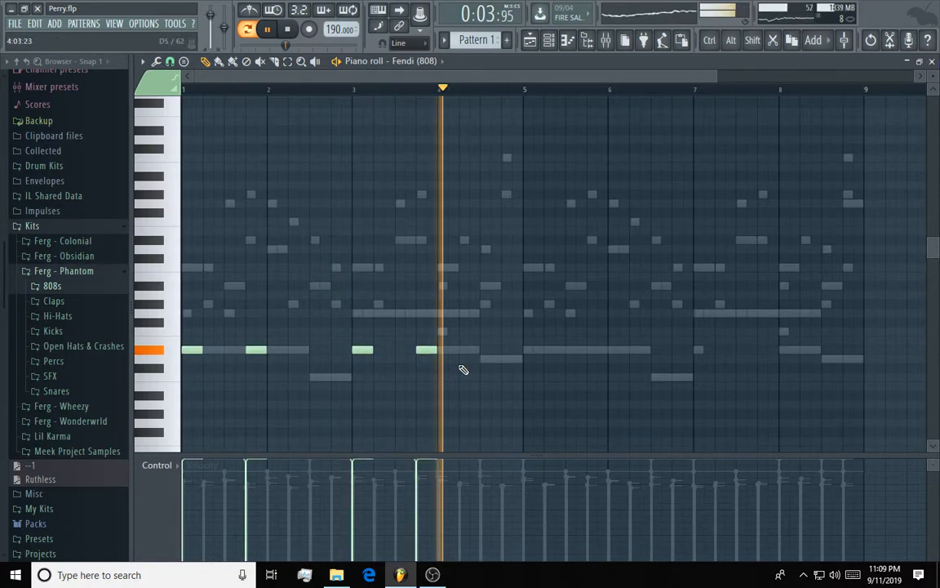
{"action": "left_click", "coordinate": [464, 376]}
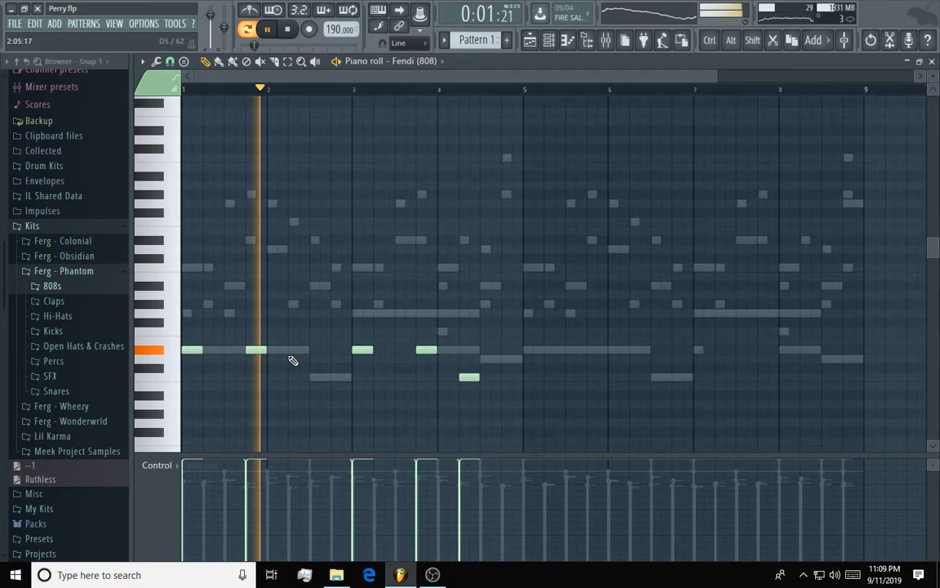
{"action": "left_click", "coordinate": [292, 350]}
{"action": "left_click", "coordinate": [325, 377]}
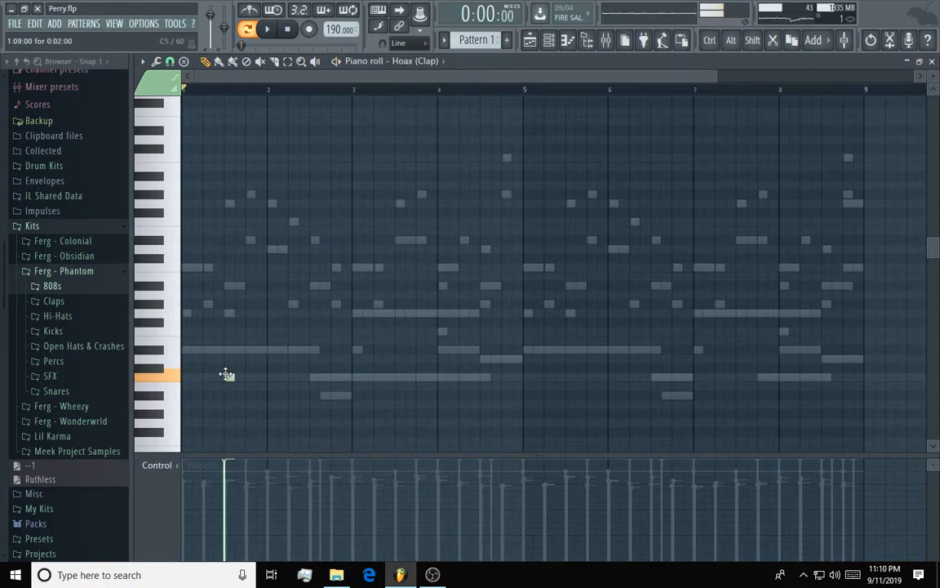
Add a Hoax (Clap) note on C5 at beat 3 of bar 2 and duplicate the clap notes through the eight-bar pattern
{"action": "left_click", "coordinate": [314, 376]}
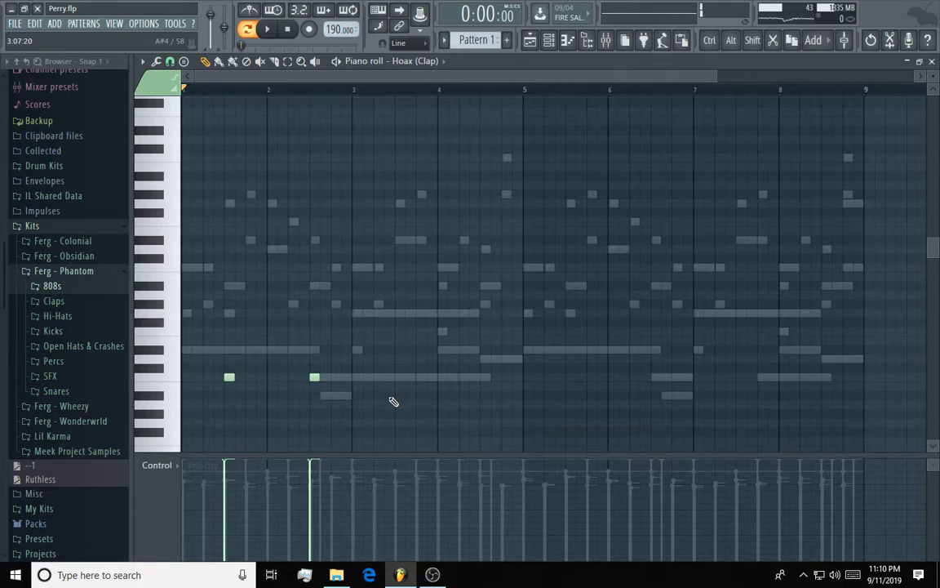
{"action": "key", "text": "ctrl+l"}
{"action": "key", "text": "ctrl+b"}
{"action": "key", "text": "ctrl+b"}
{"action": "key", "text": "ctrl+b"}
{"action": "key", "text": "ctrl+b"}
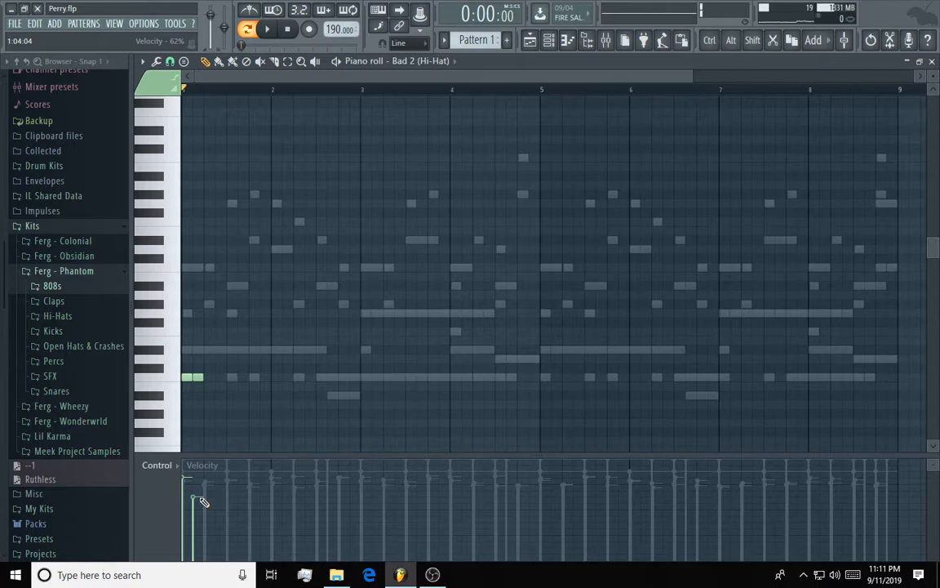
Play the Bad 2 (Hi-Hat) pattern, try duplicating its first bar of notes into bar 2, and undo the last edit
{"action": "key", "text": "space"}
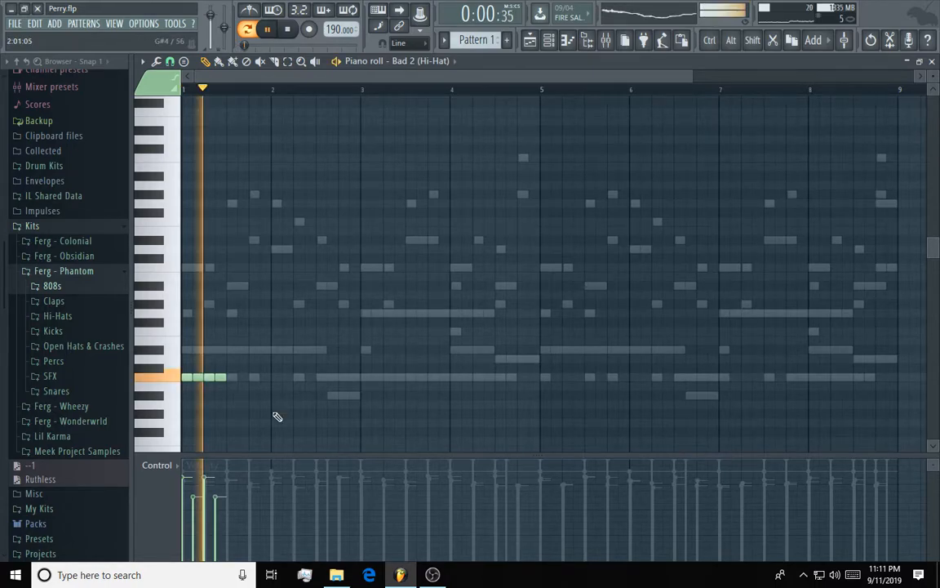
{"action": "key", "text": "ctrl+a"}
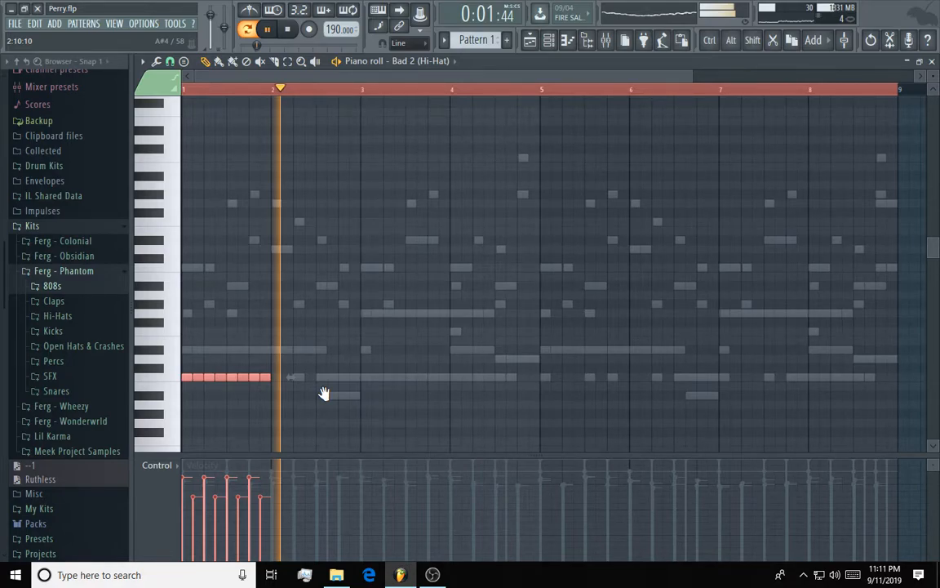
{"action": "key", "text": "space"}
{"action": "key", "text": "ctrl+b"}
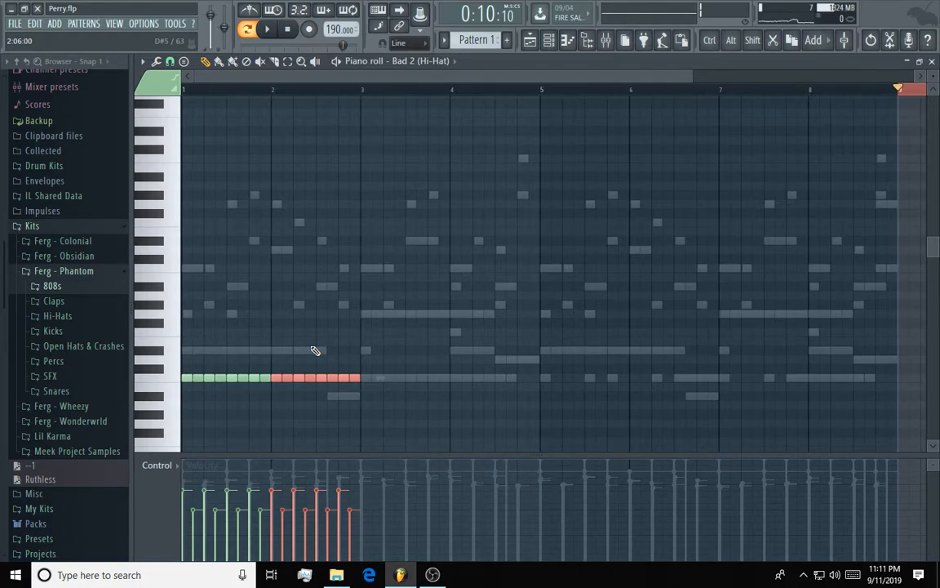
{"action": "key", "text": "ctrl+z"}
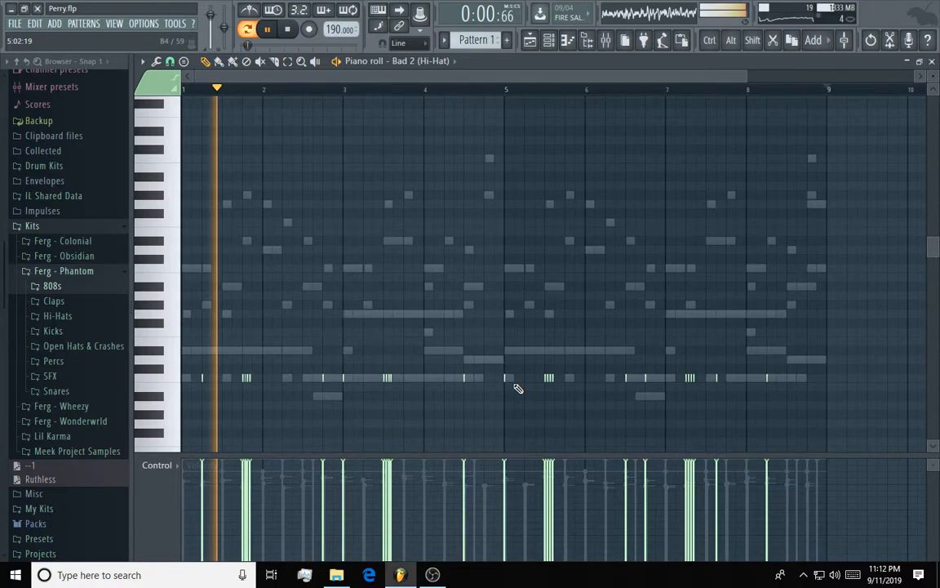
Add a short Bad 2 (Hi-Hat) note on C5 at beat 2 of bar 3
{"action": "left_click", "coordinate": [363, 378]}
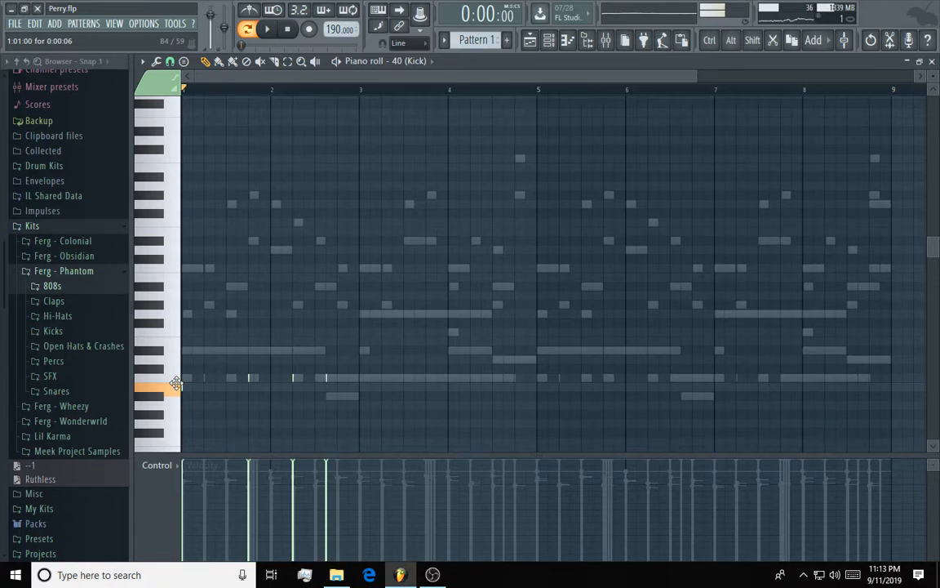
Play the 40 (Kick) notes against the ghost notes of the other channels, and stop playback
{"action": "key", "text": "space"}
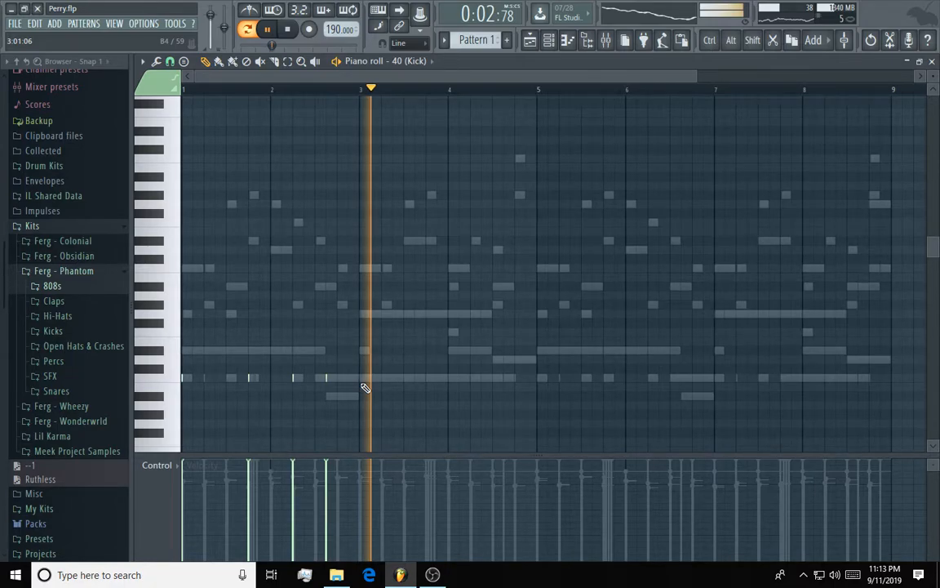
{"action": "key", "text": "space"}
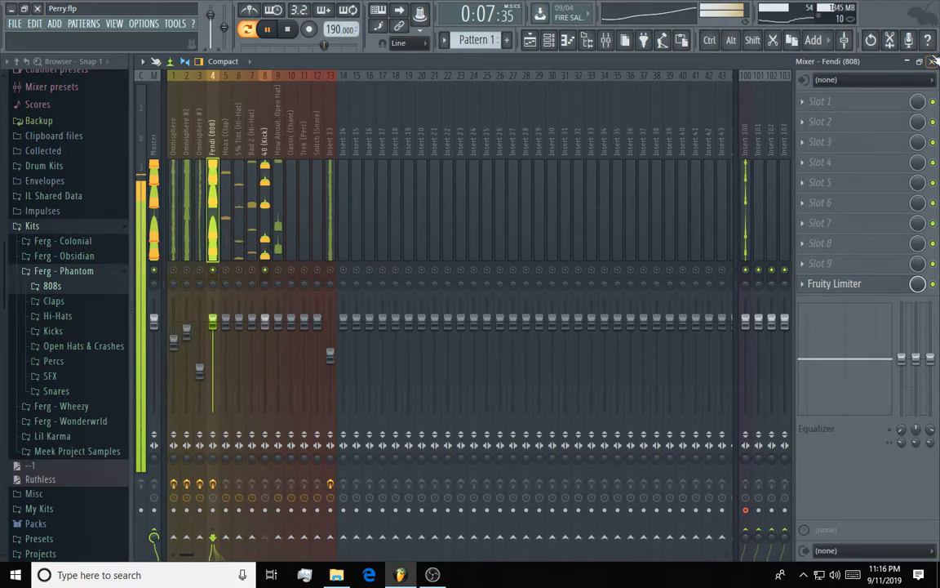
Close the mixer to review the 40 (Kick) notes in the piano roll, and bring the mixer back up
{"action": "left_click", "coordinate": [933, 61]}
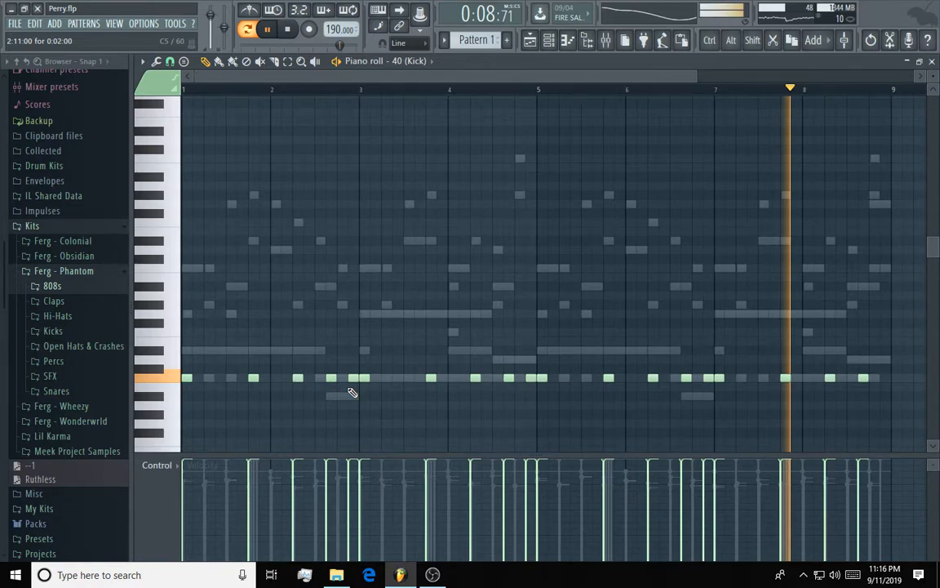
{"action": "key", "text": "F9"}
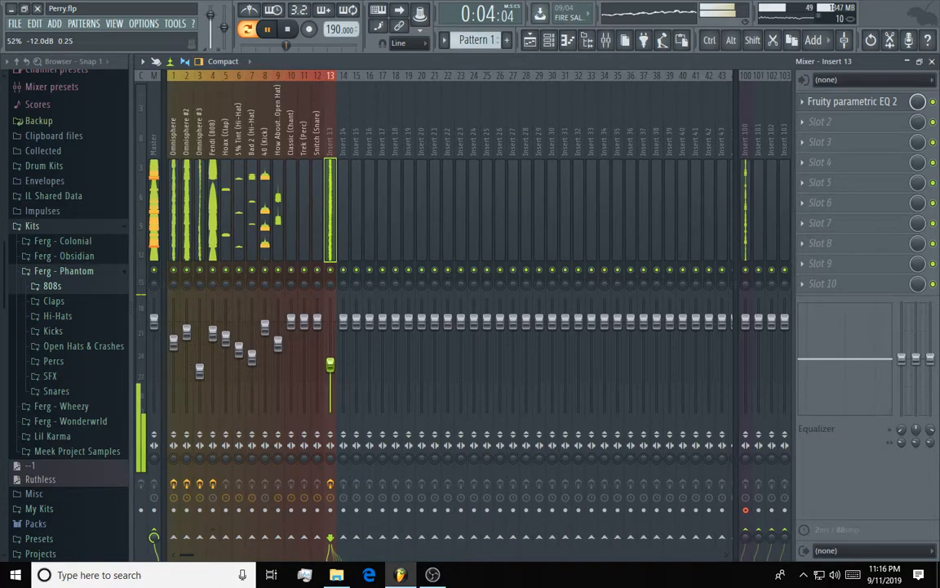